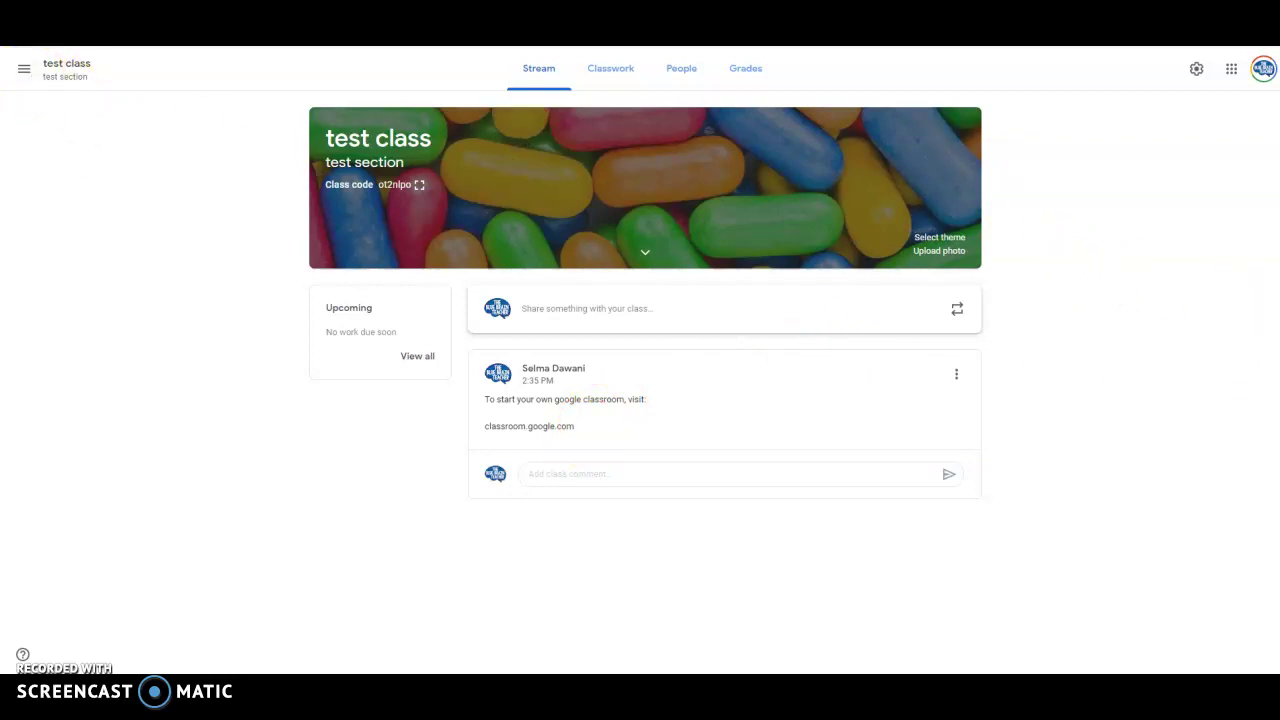
- Load the Google Classroom home page listing the test class card
key("Return")
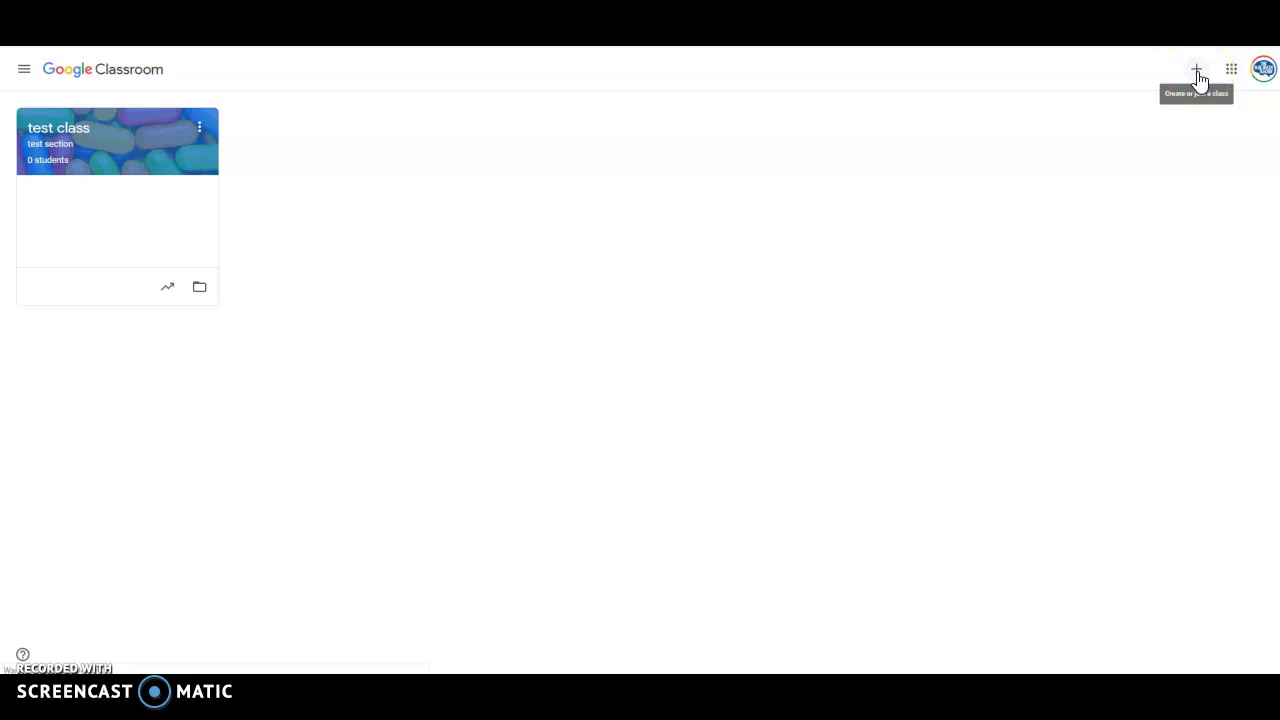
left_click(1197, 72)
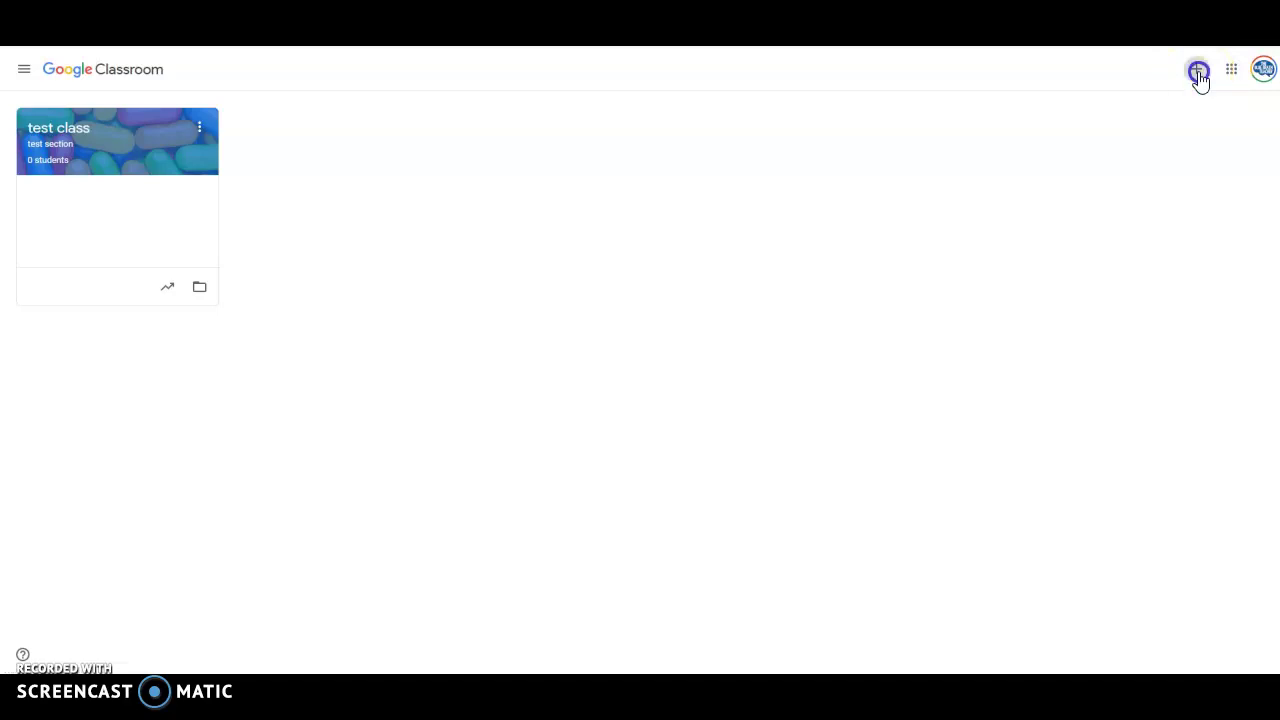
left_click(1176, 118)
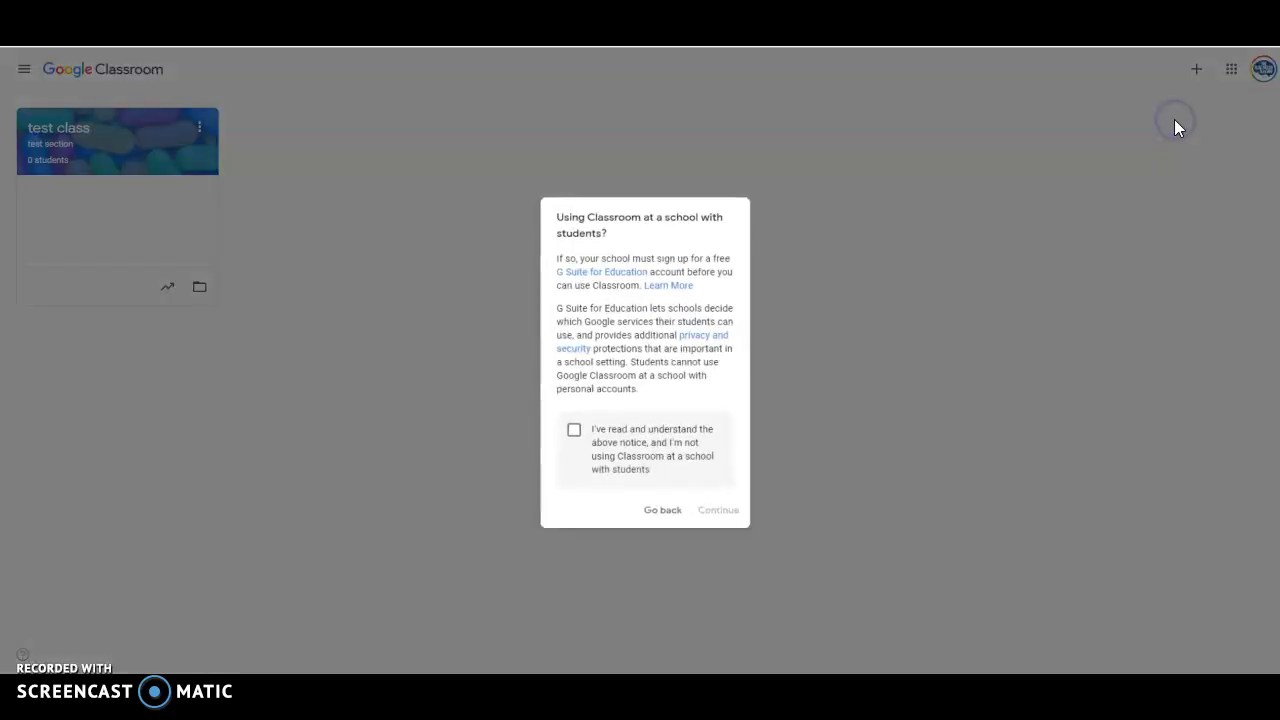
left_click(574, 432)
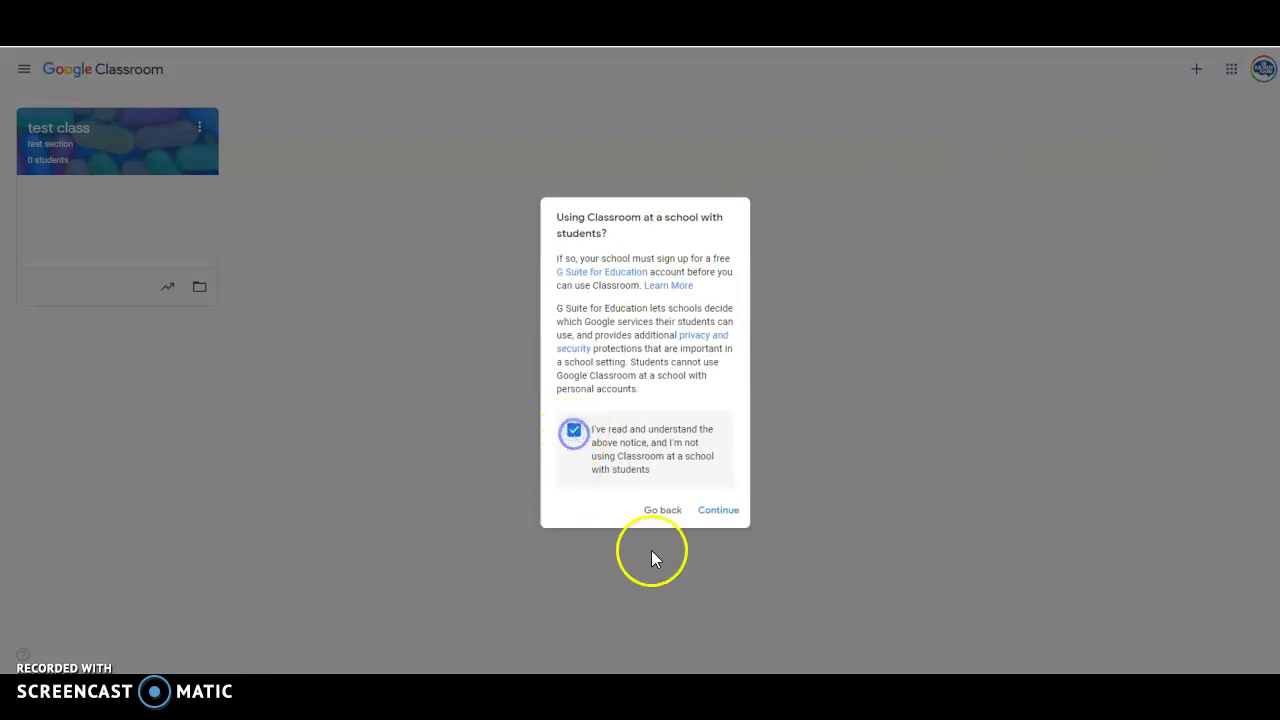
left_click(720, 512)
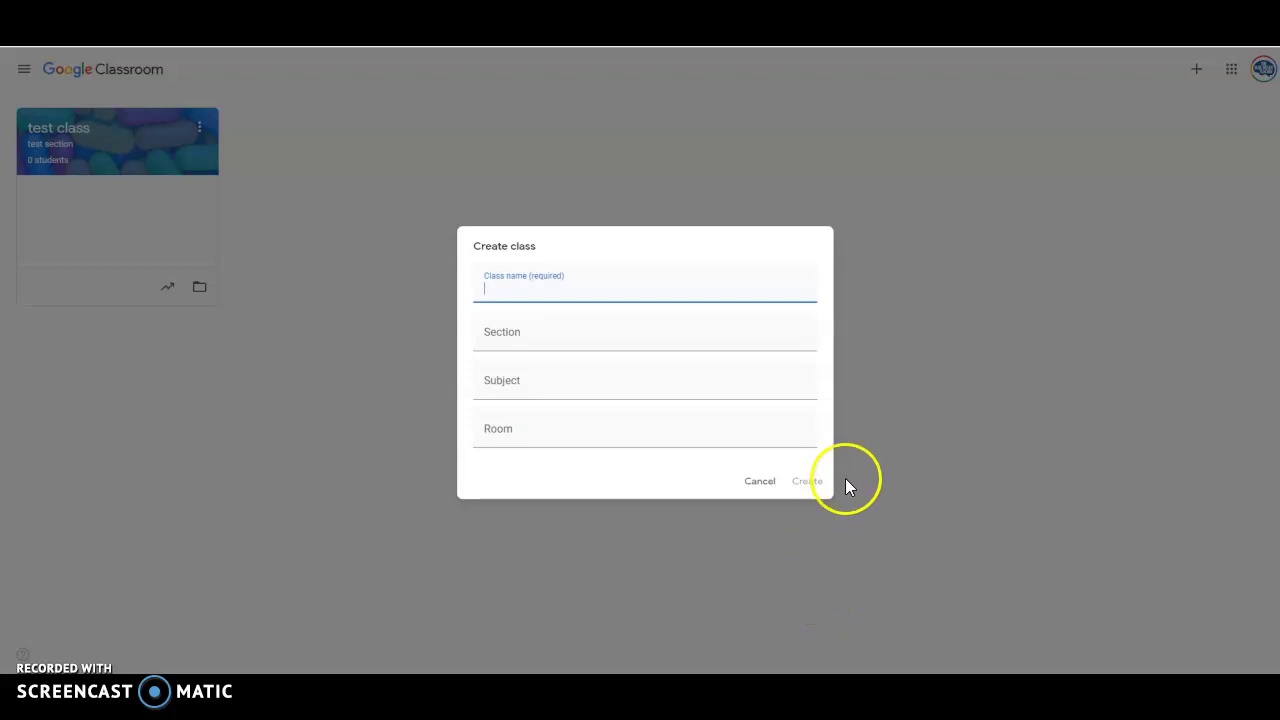
left_click(760, 482)
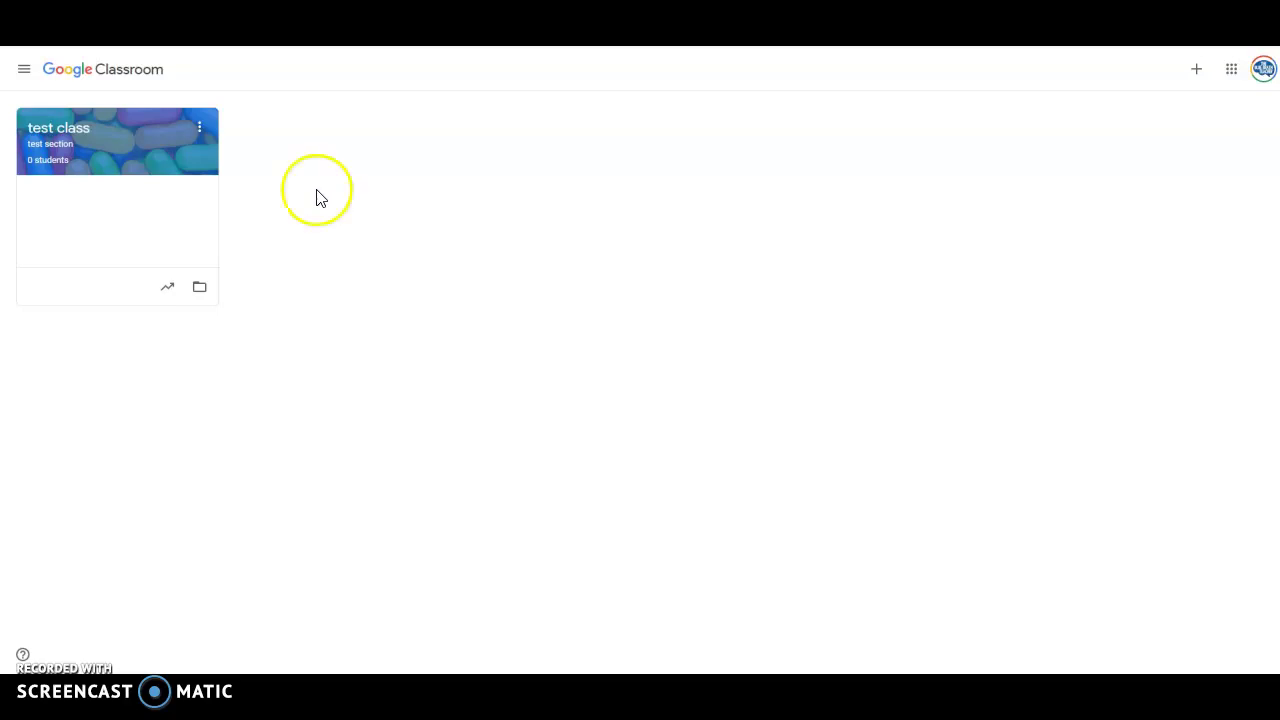
- Open the test class, view its class code enlarged, then close the code display
left_click(74, 139)
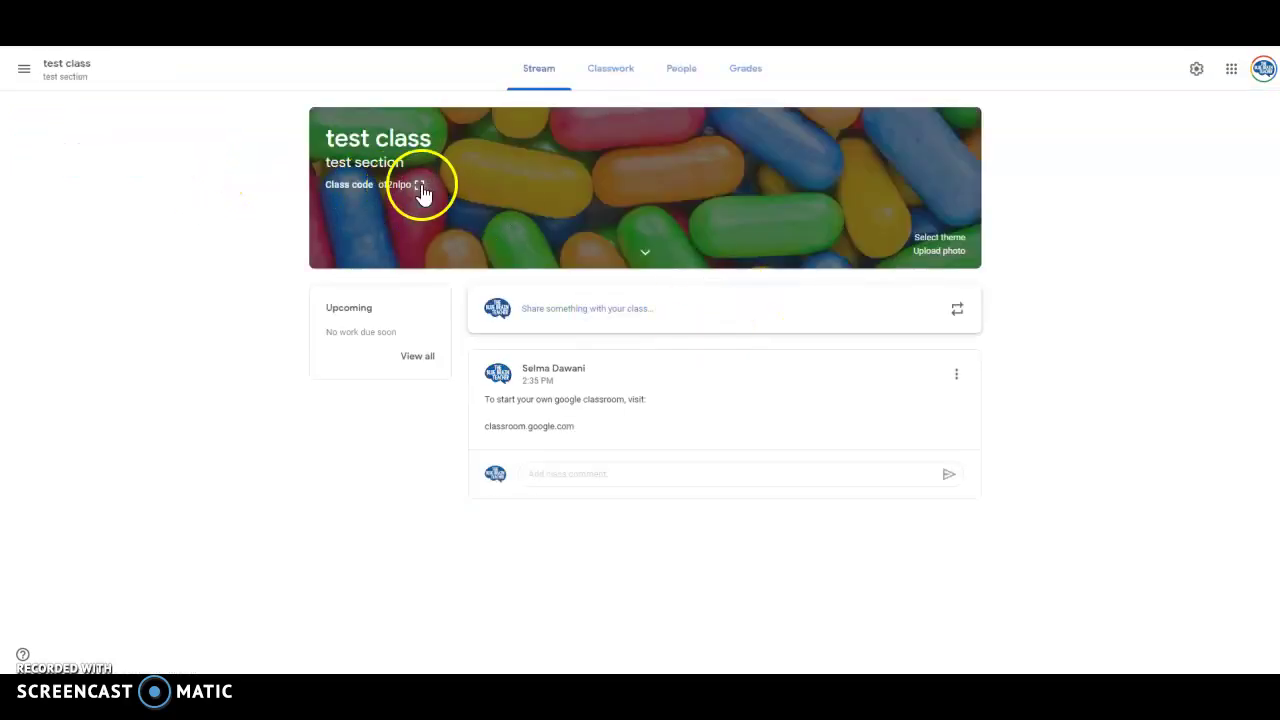
left_click(420, 187)
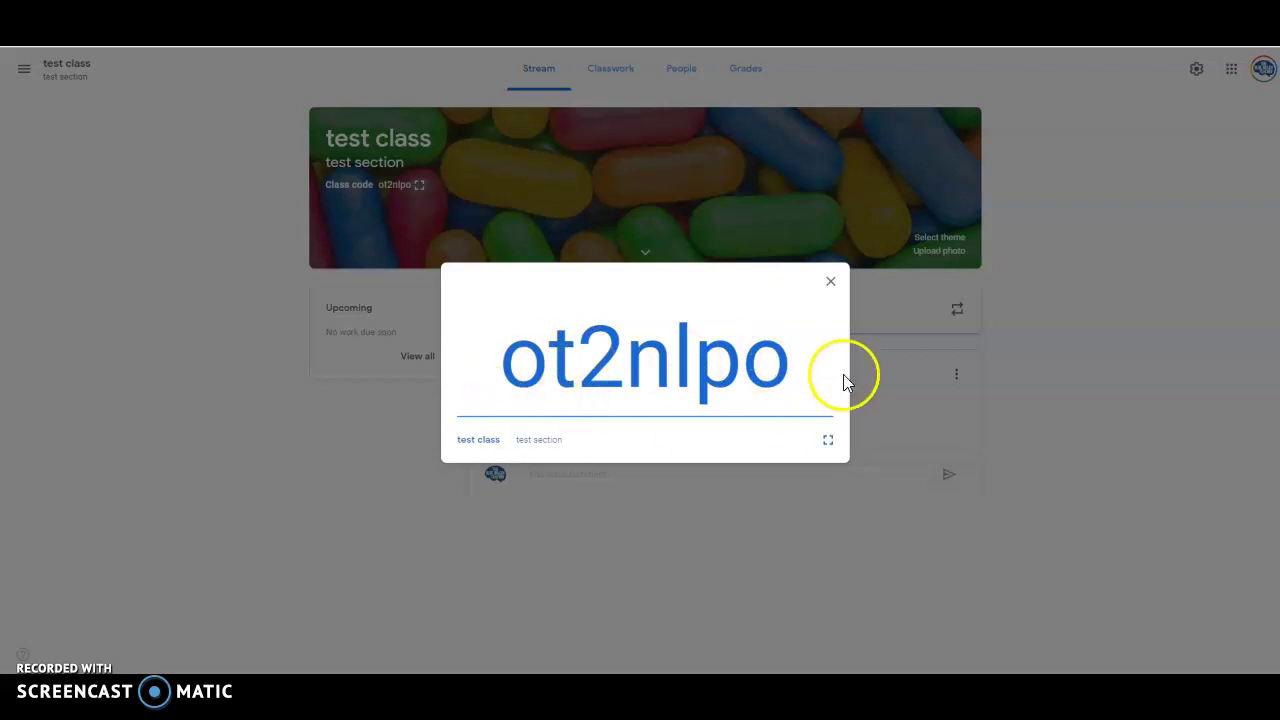
left_click(830, 283)
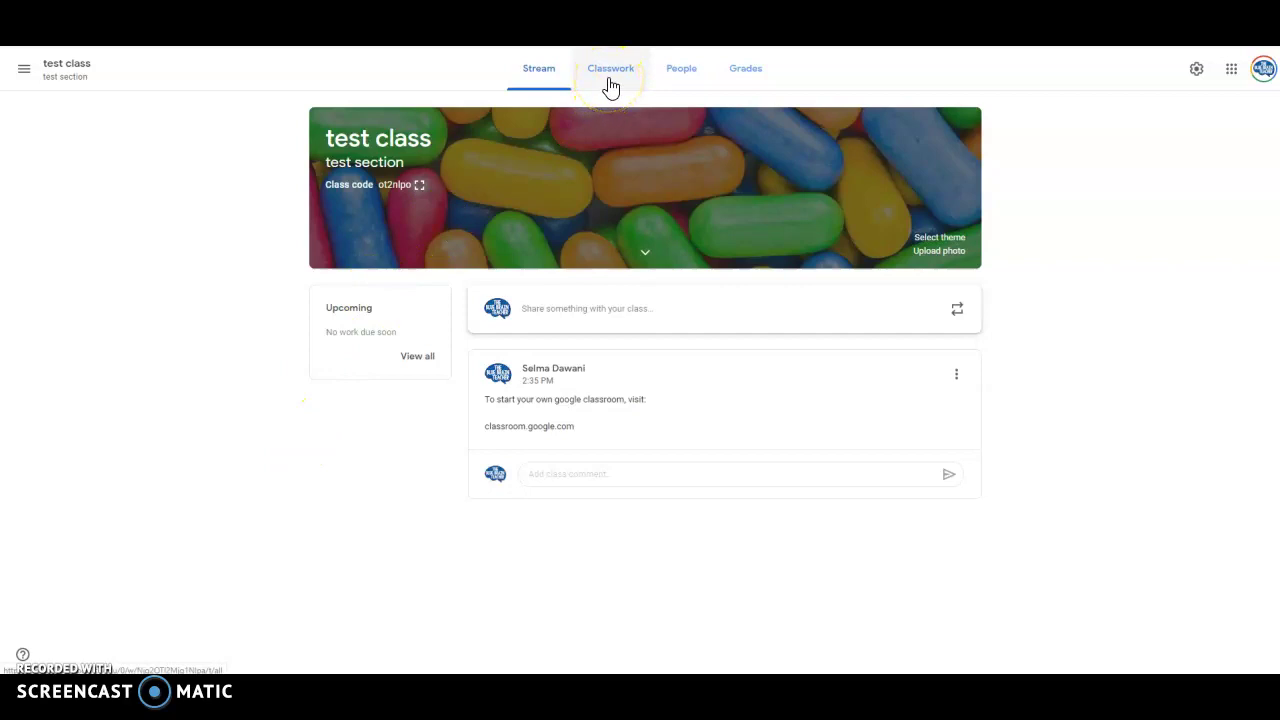
- Start a new assignment from the test class's Classwork page, dismissing the rubric tip
left_click(611, 87)
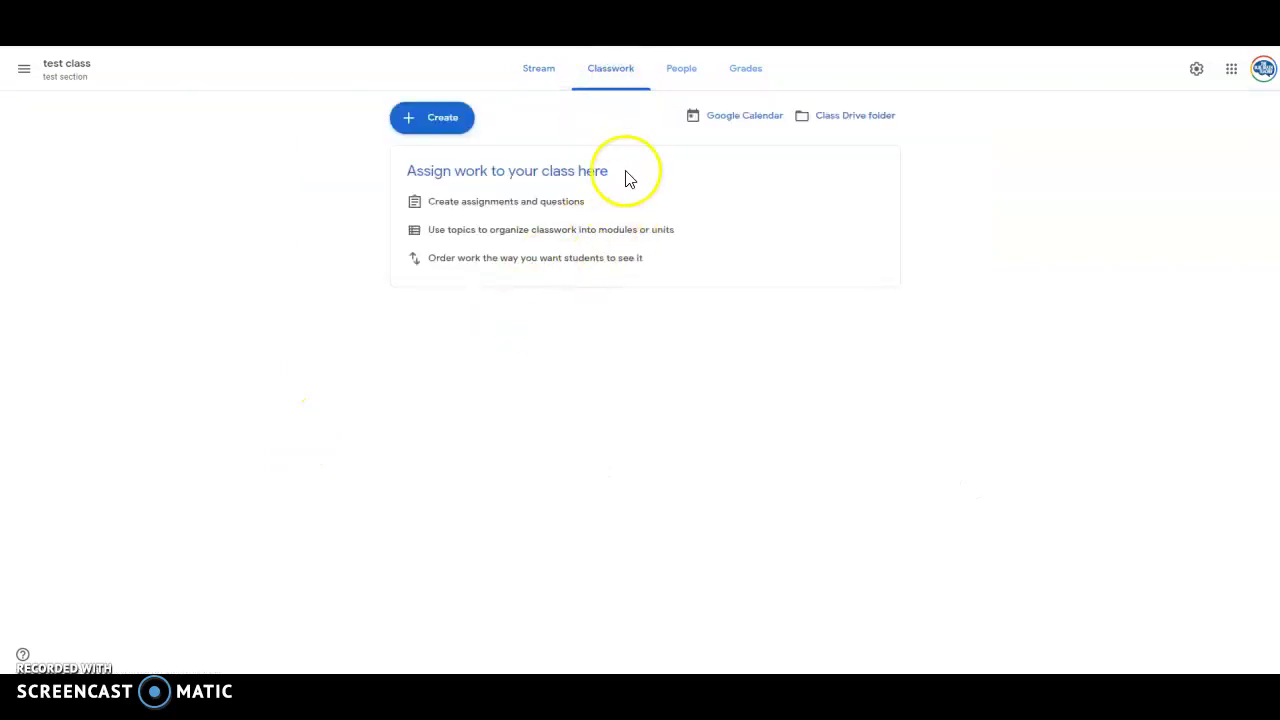
left_click(431, 134)
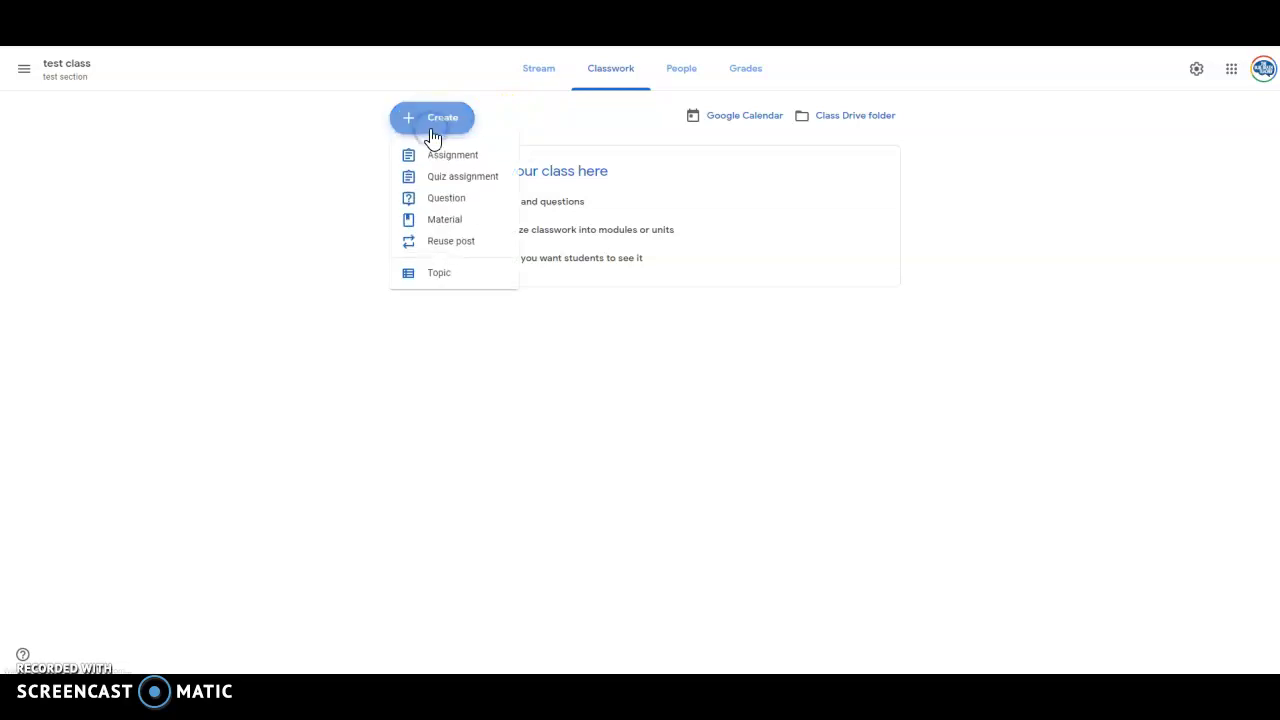
left_click(438, 157)
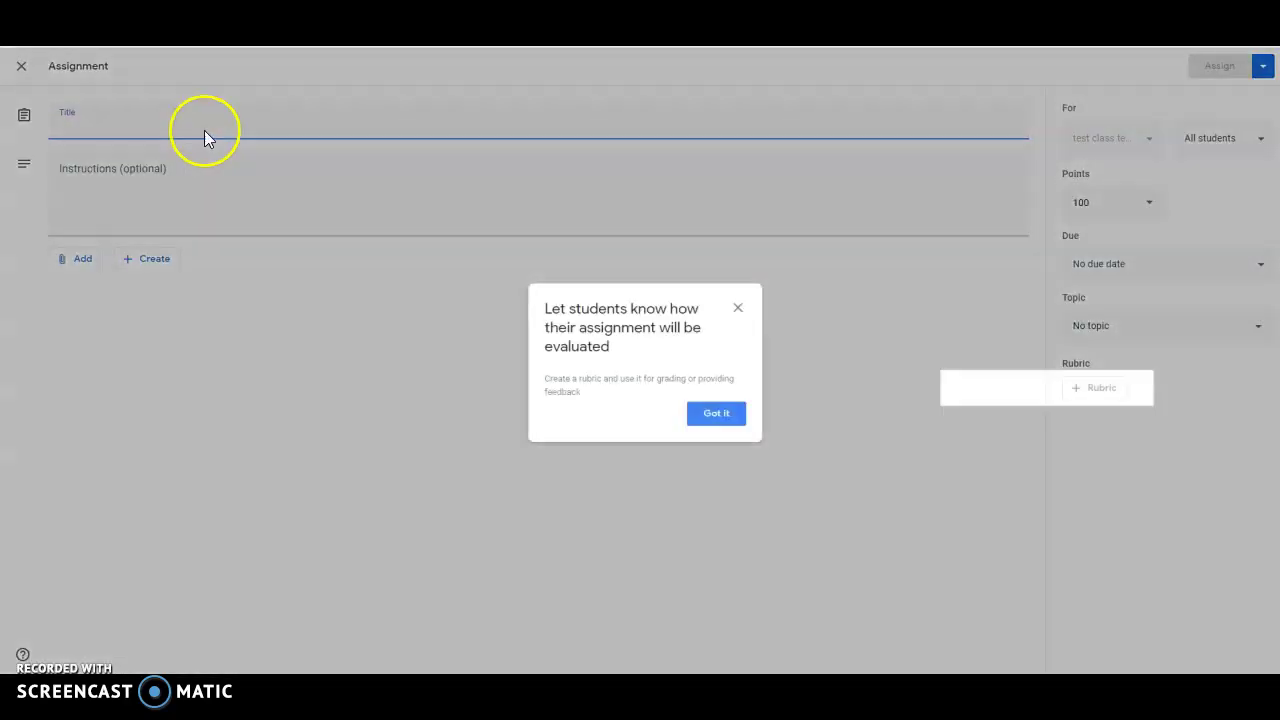
left_click(720, 416)
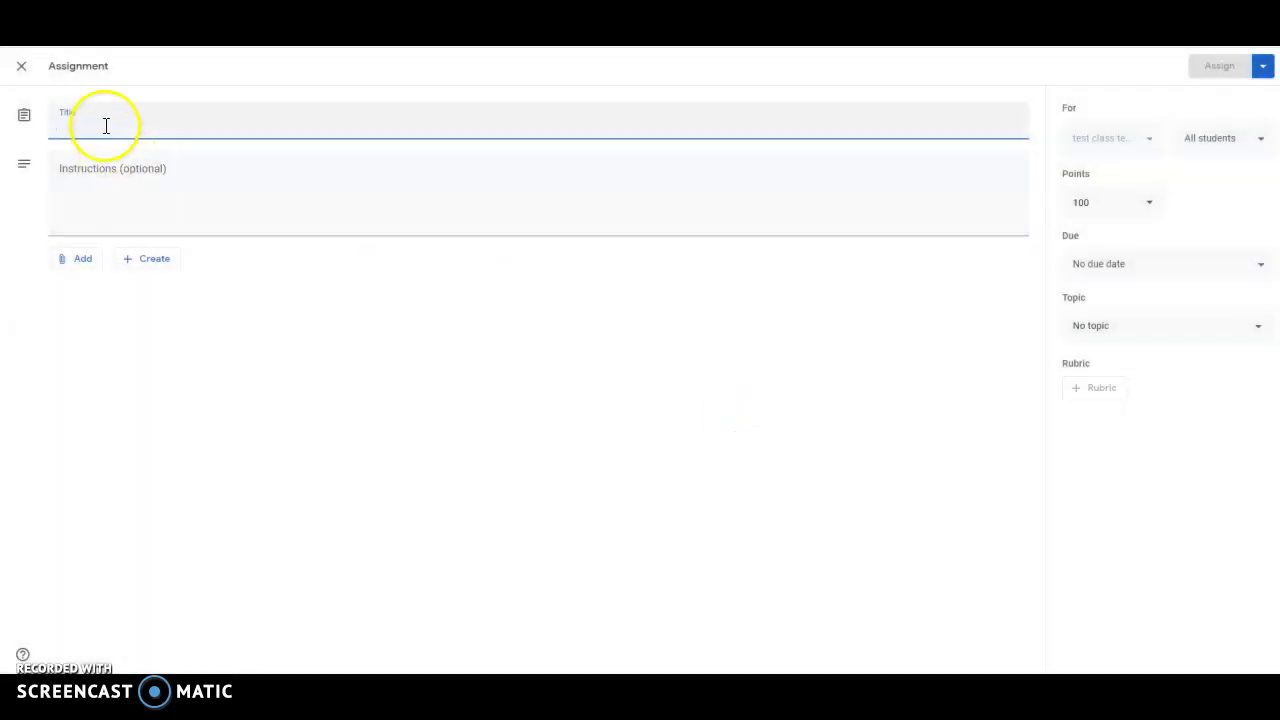
- Title the new assignment 'Day 6'
left_click(106, 125)
type("Day")
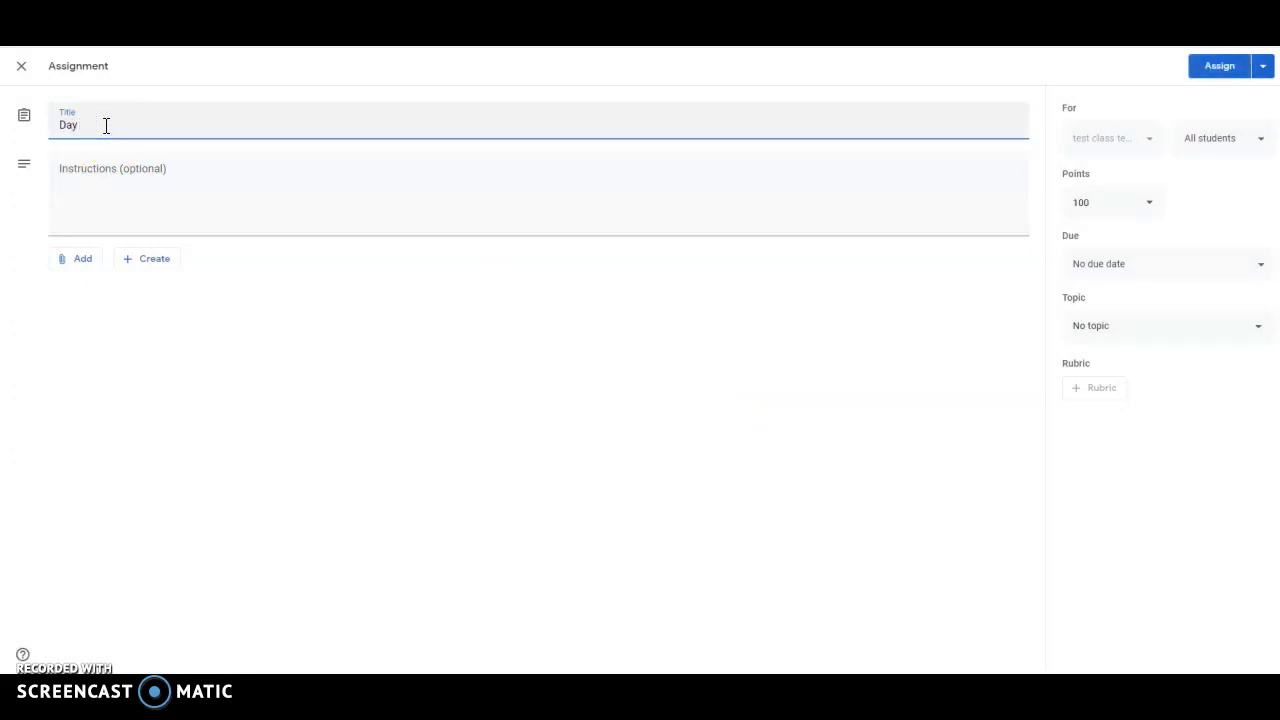
type(" 6")
key("BackSpace")
key("BackSpace")
type("6")
- Set the Day 6 assignment to Ungraded, leaving no rubric and all students assigned
left_click(151, 188)
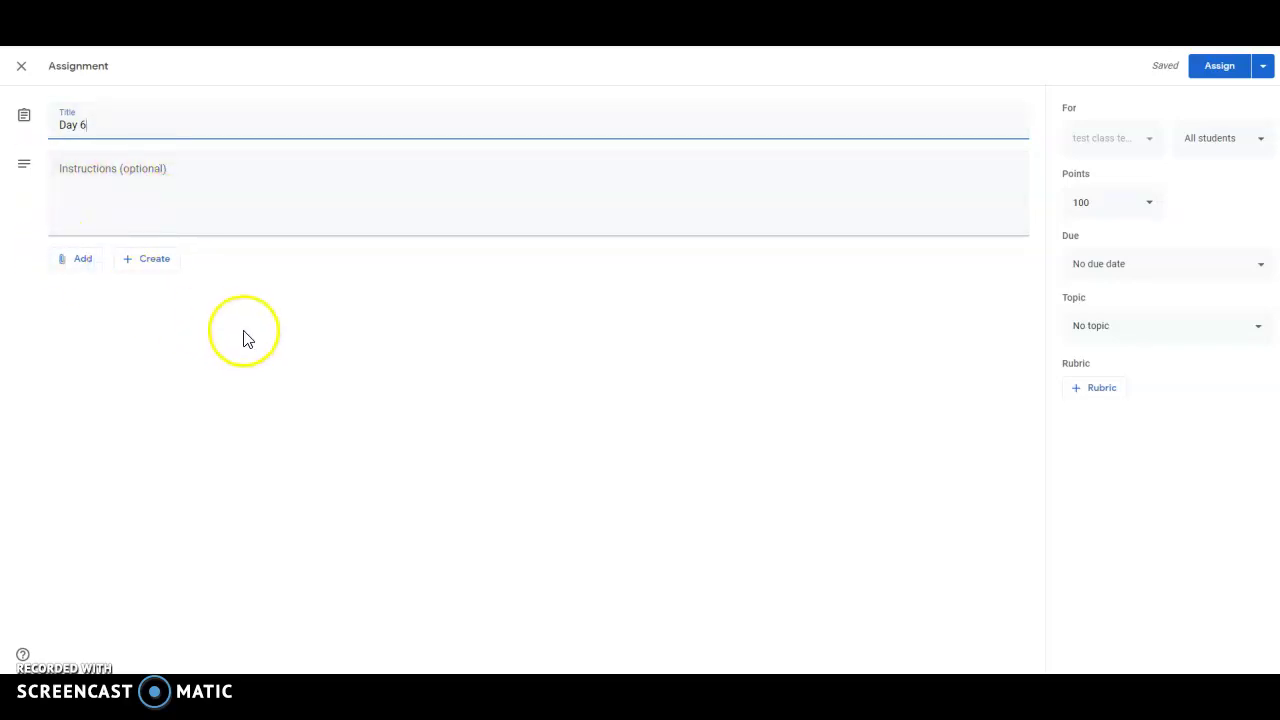
left_click(1140, 201)
left_click(1094, 238)
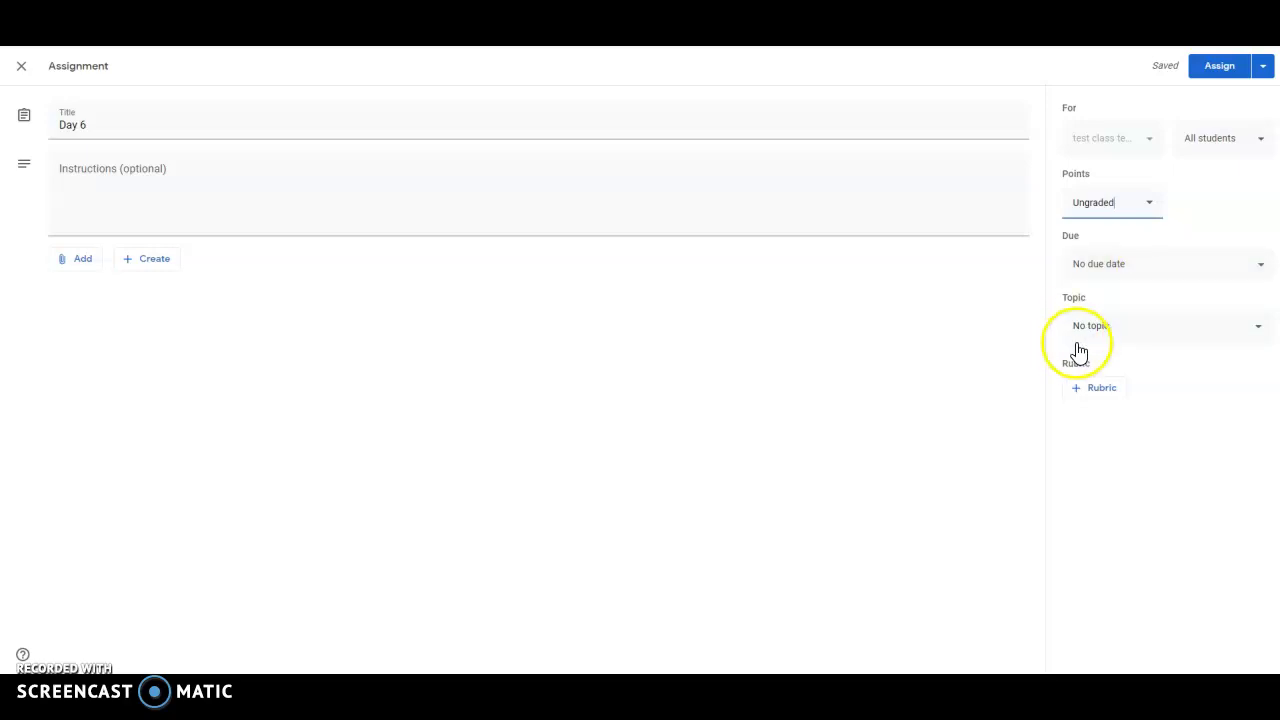
left_click(1103, 395)
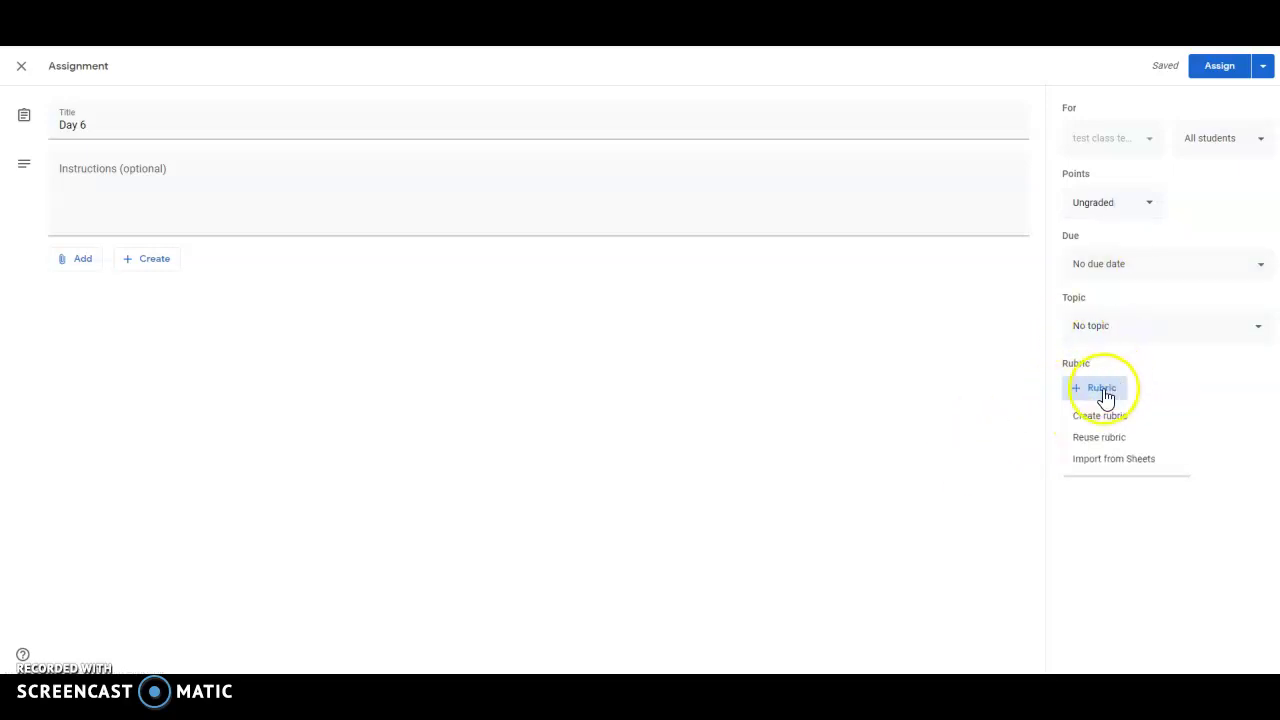
left_click(1105, 395)
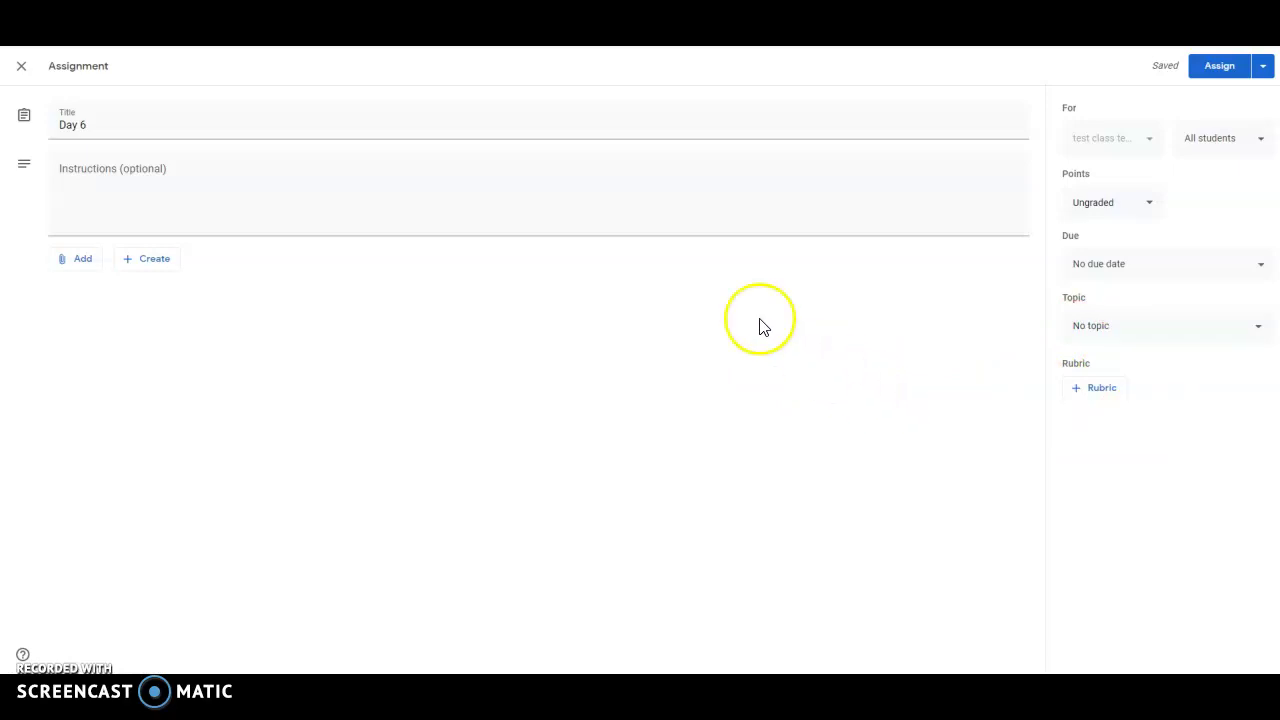
left_click(1248, 150)
left_click(1242, 150)
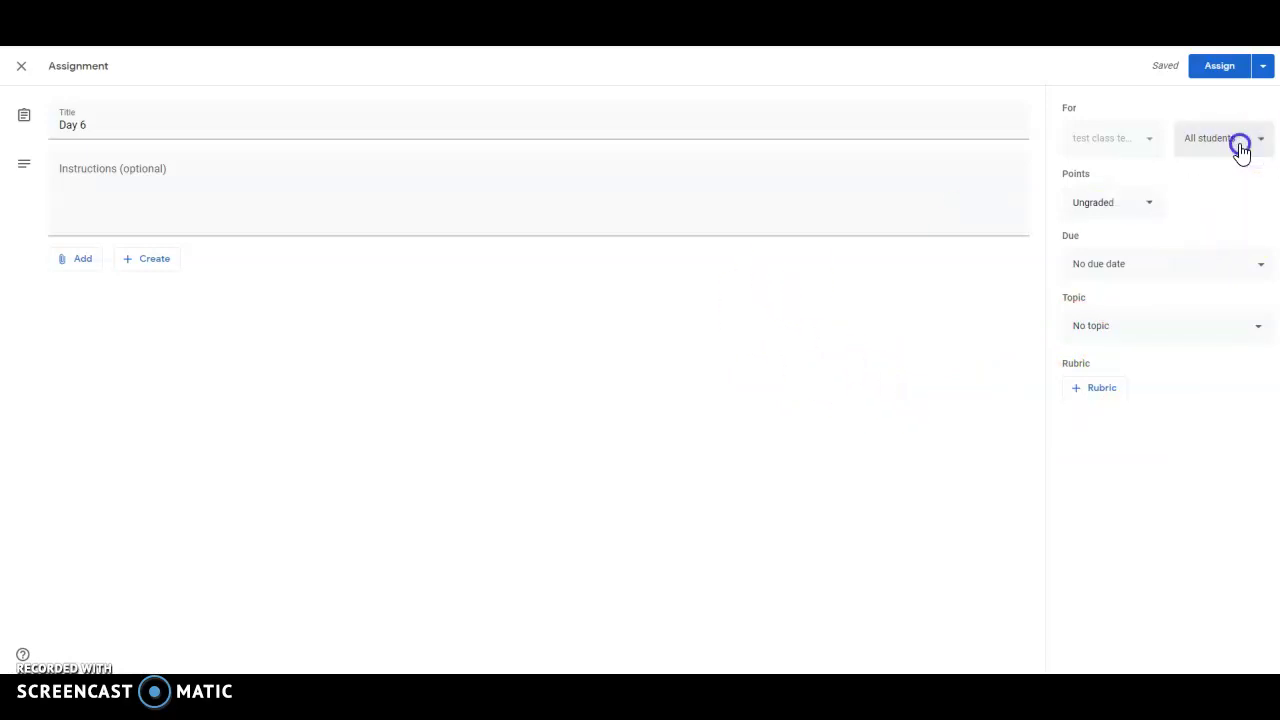
- Attach the 'Day 6' Slides file from Drive, set to make a copy for each student
left_click(68, 266)
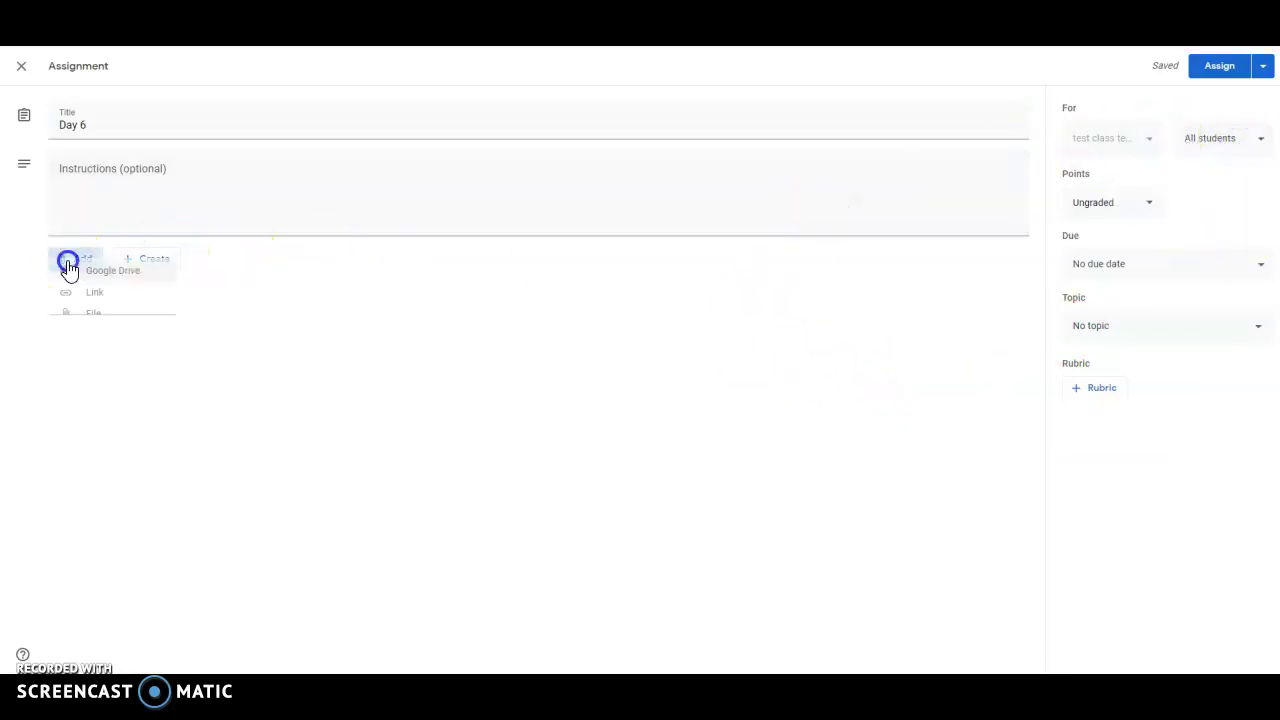
left_click(102, 290)
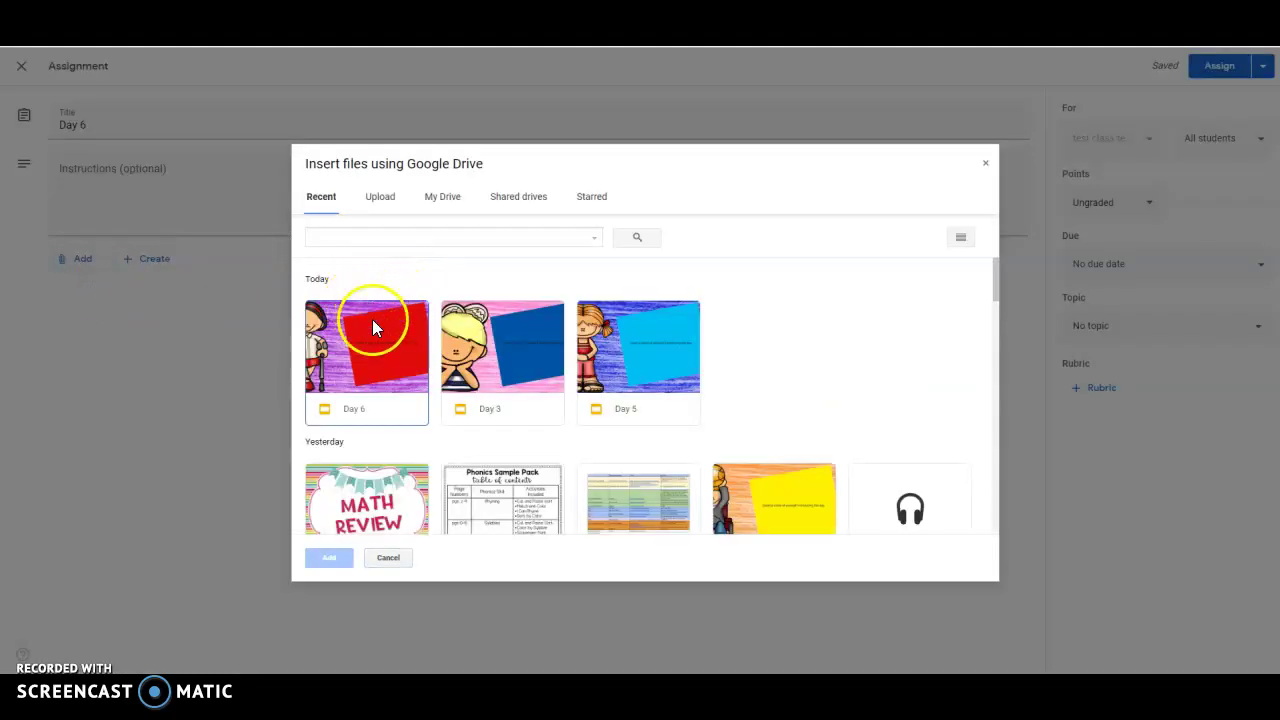
left_click(372, 328)
left_click(329, 557)
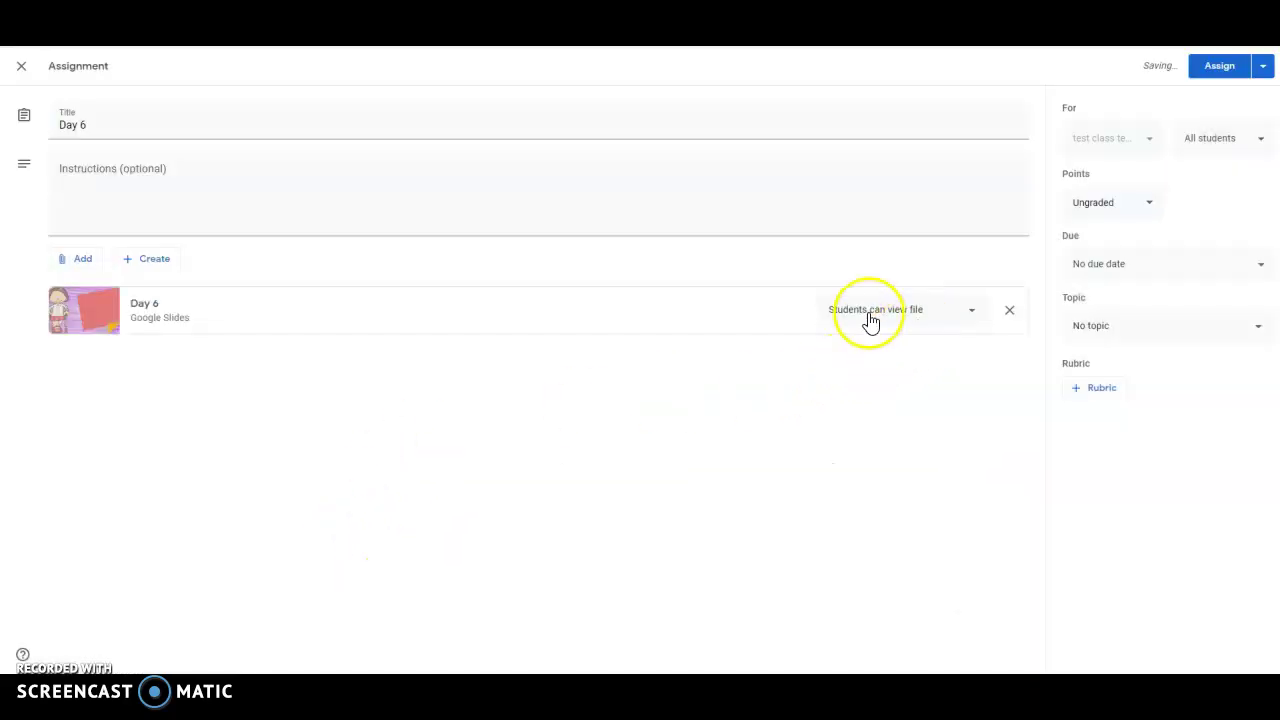
left_click(942, 320)
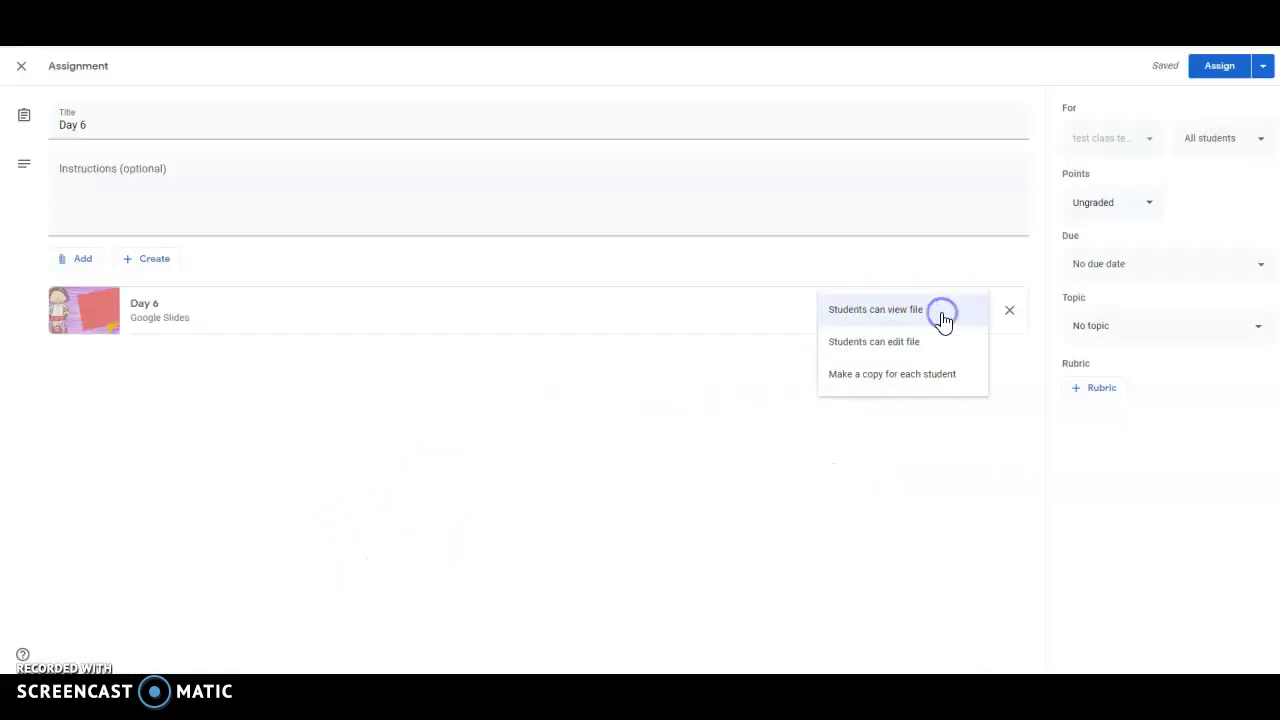
left_click(943, 375)
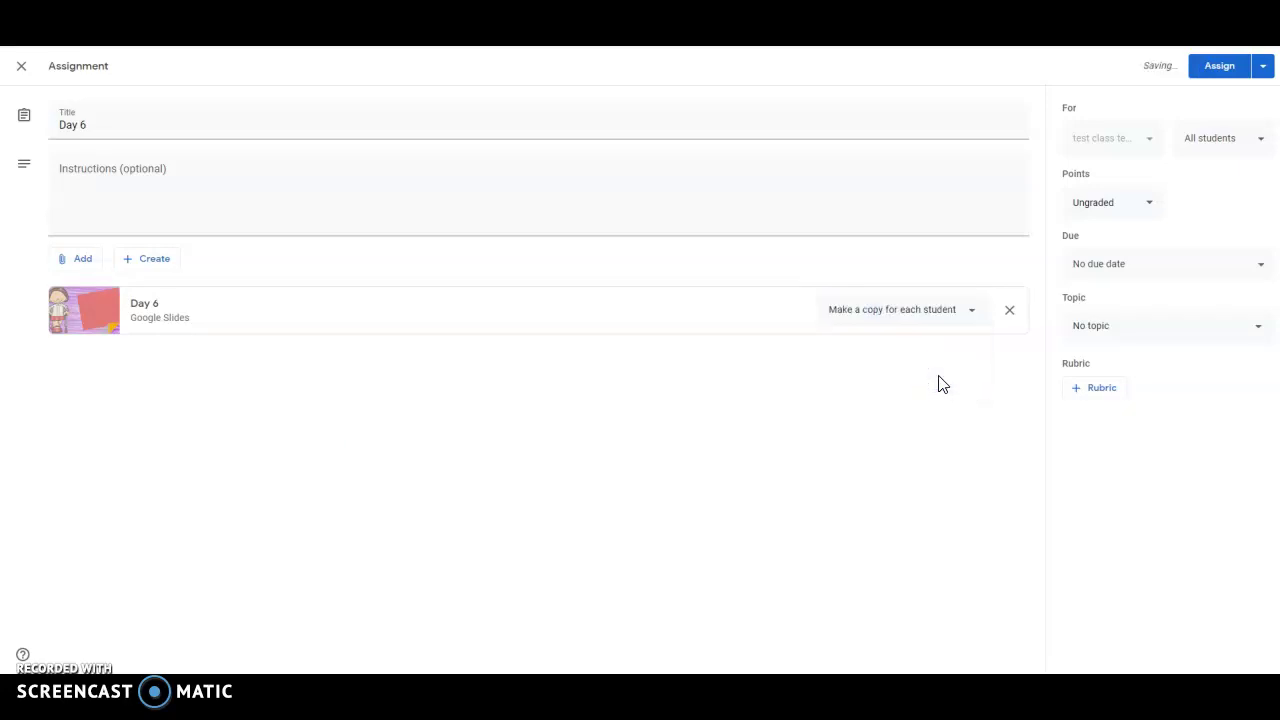